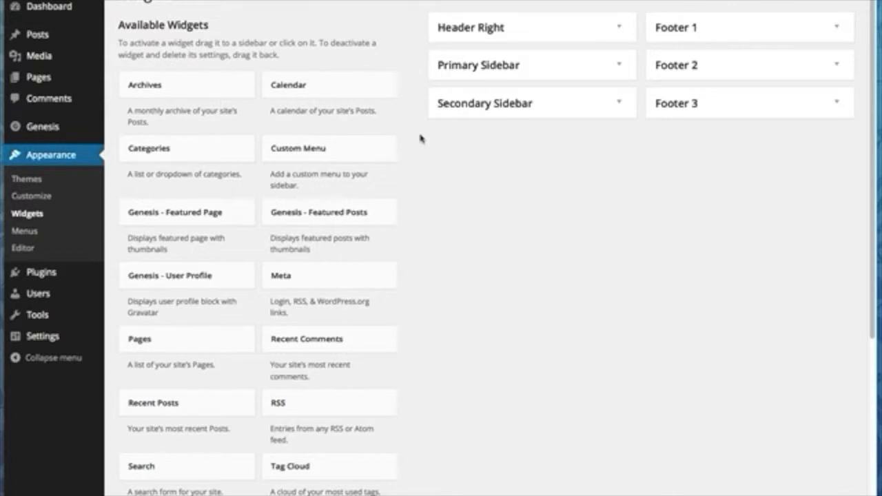
Expand the Primary Sidebar, Secondary Sidebar, Header Right and all three Footer widget areas to view their descriptions
drag(869, 136, 868, 120)
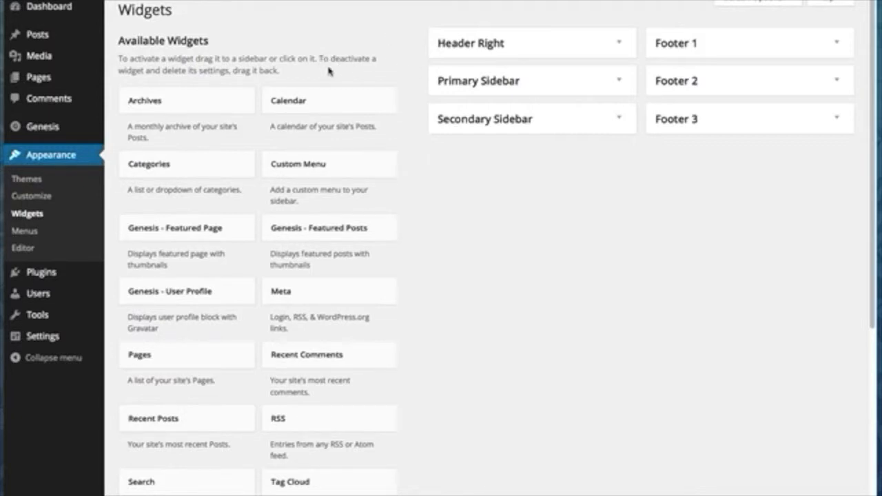
click(408, 82)
click(407, 81)
click(523, 90)
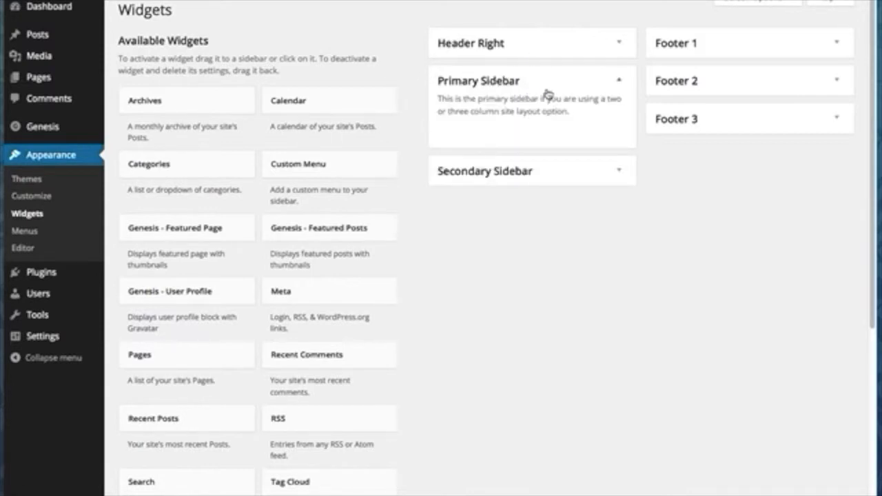
click(550, 177)
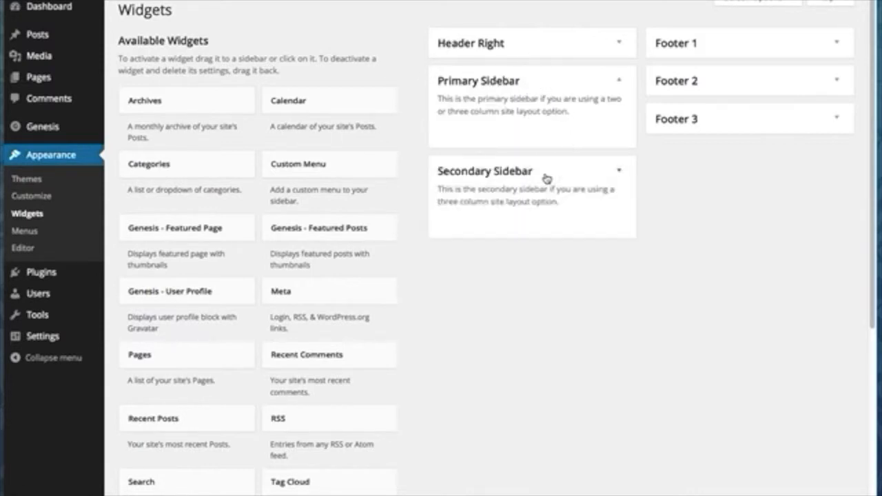
click(510, 51)
click(677, 120)
click(665, 80)
click(675, 43)
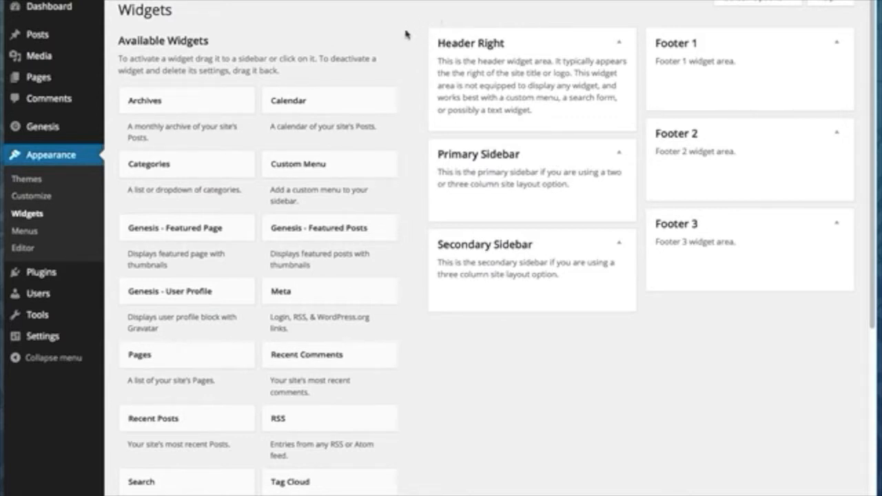
Collapse all three Footer areas, both sidebars and the Header Right area
click(693, 221)
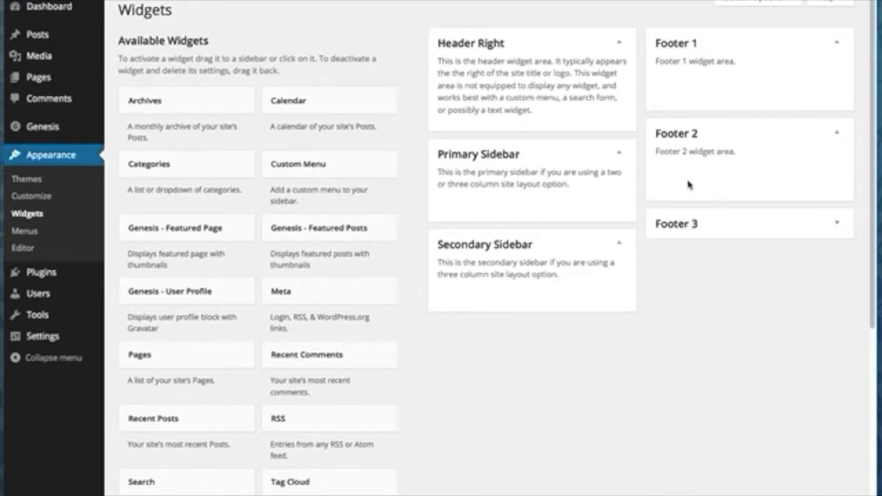
click(675, 136)
click(658, 46)
click(488, 245)
click(486, 164)
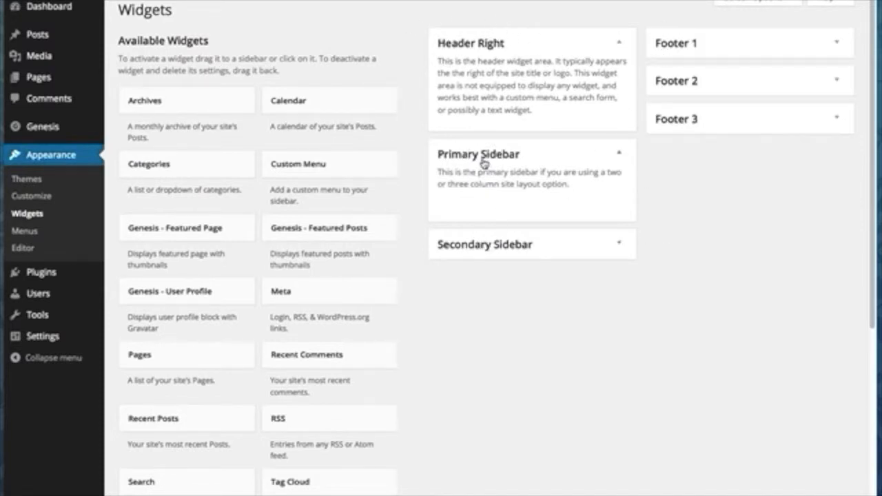
click(507, 53)
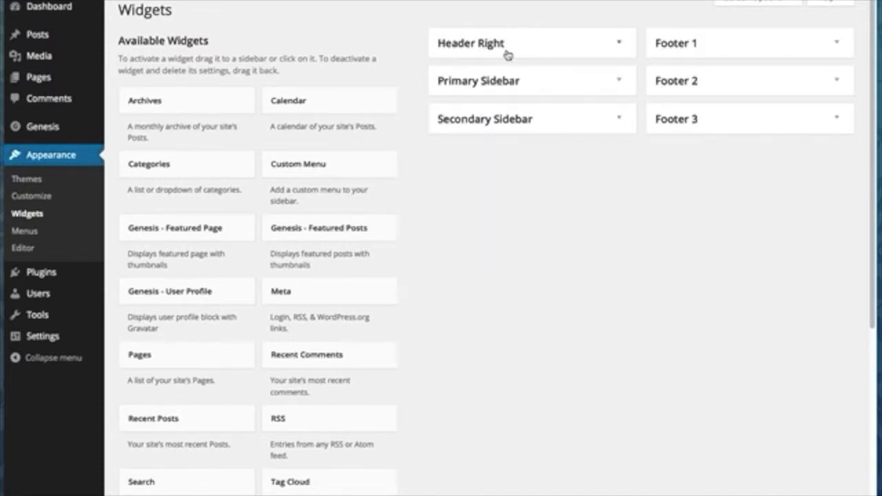
Expand the Primary Sidebar and add an Archives widget followed by two Calendar widgets to it
click(472, 83)
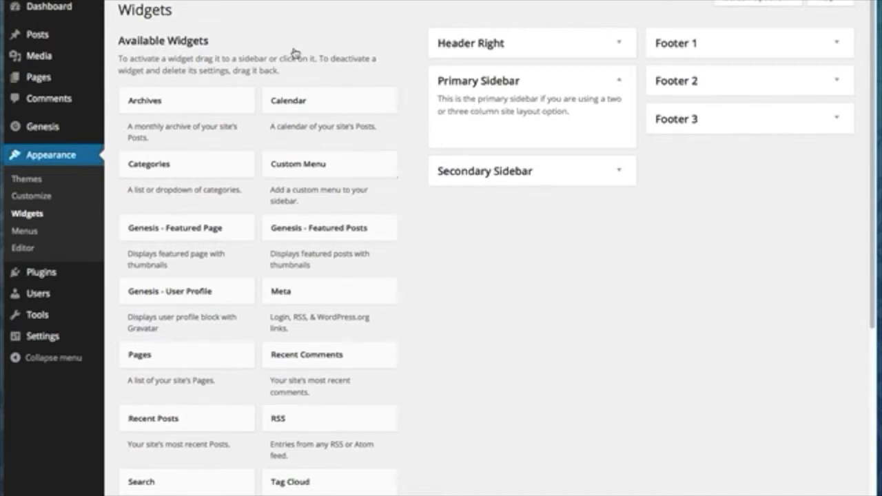
drag(158, 106, 495, 117)
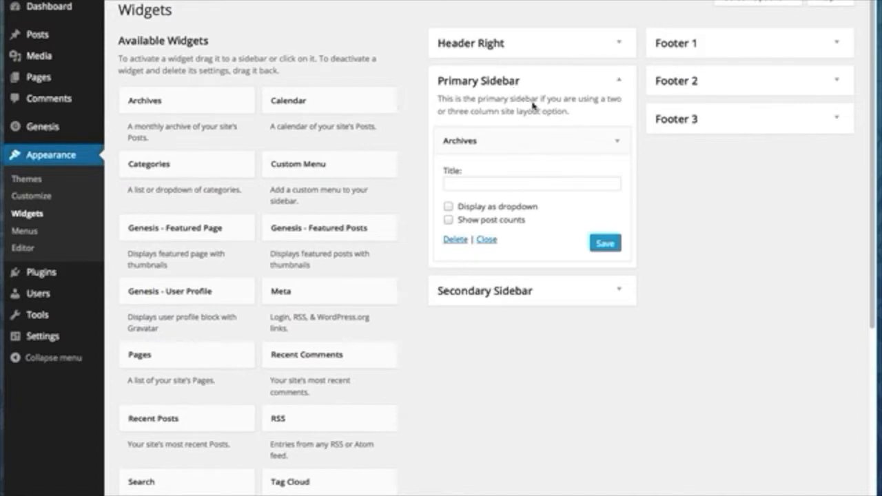
drag(322, 104, 508, 279)
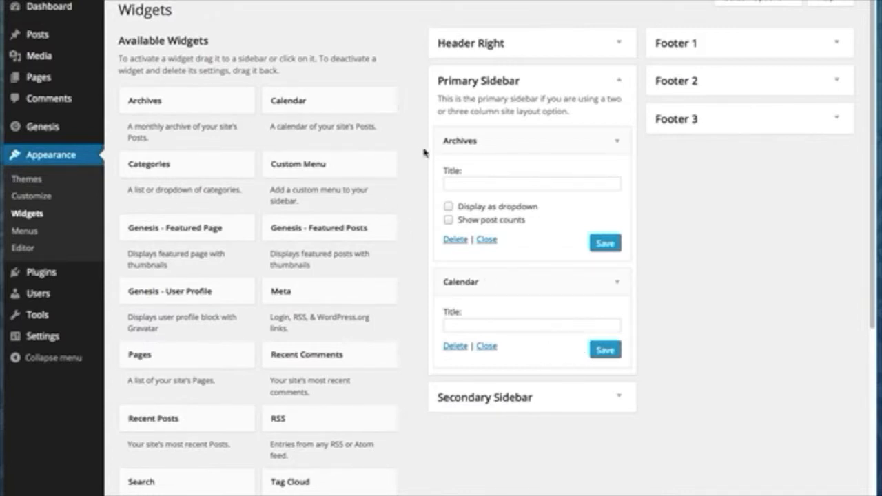
drag(314, 107, 536, 280)
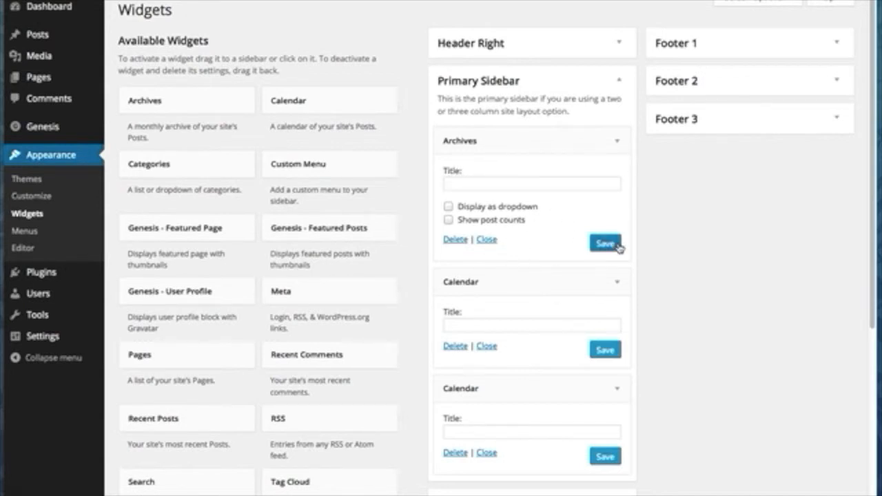
Set the Archives widget to display as a dropdown, title the first Calendar widget "Test", and save both widgets
click(474, 209)
click(597, 242)
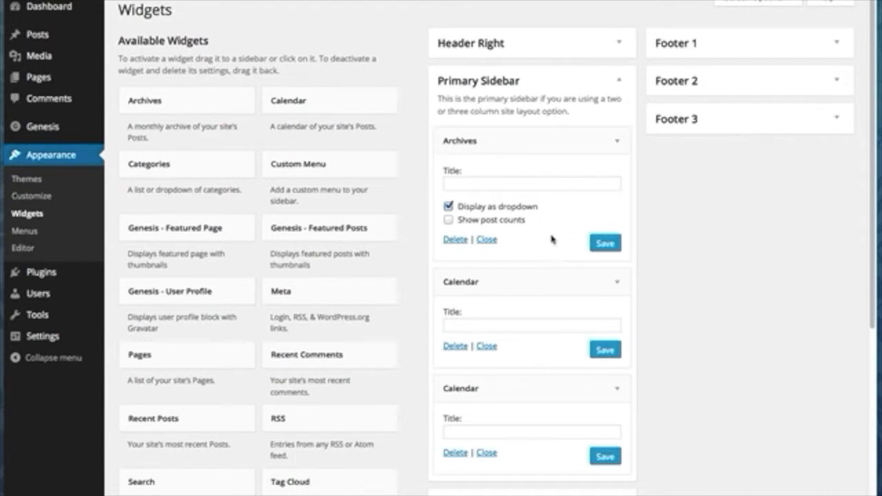
click(498, 327)
text(TE)
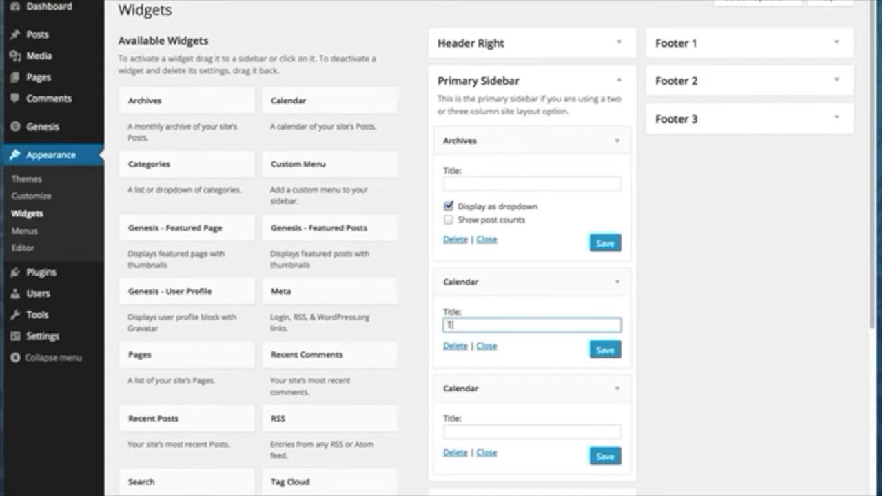
click(600, 350)
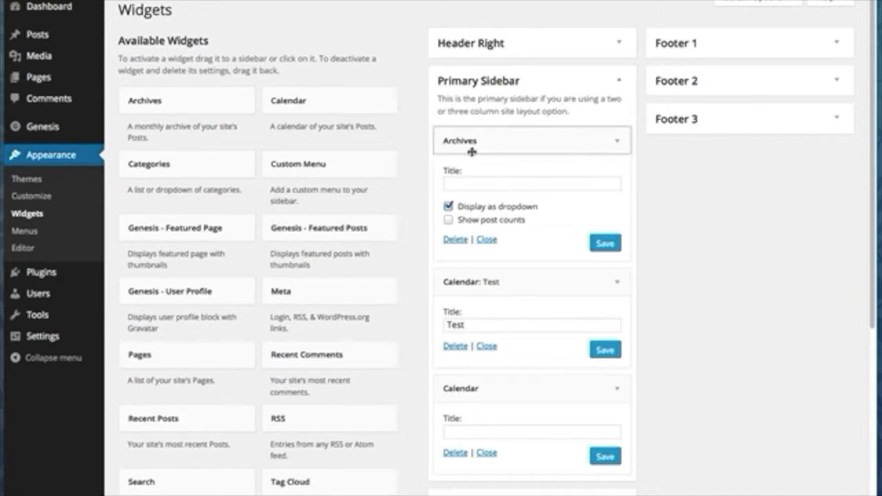
Collapse the settings of the Archives widget and both Calendar widgets, keeping the Primary Sidebar area expanded
click(496, 141)
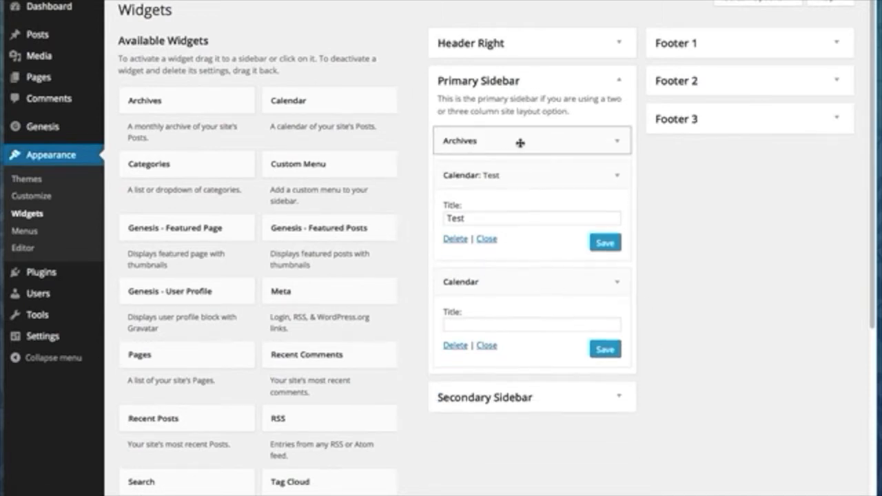
click(528, 177)
click(532, 211)
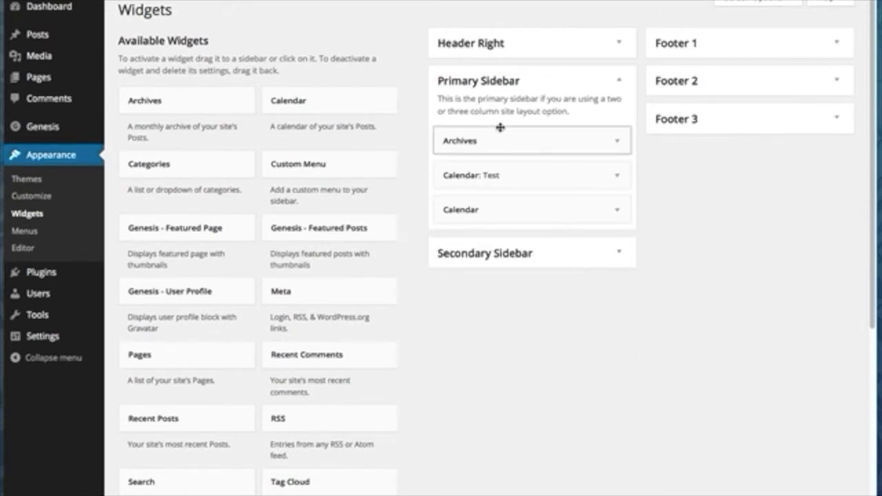
click(544, 87)
click(536, 84)
Briefly expand and collapse the three Footer areas, plus the Archives and "Test" Calendar widgets in the Primary Sidebar
click(703, 120)
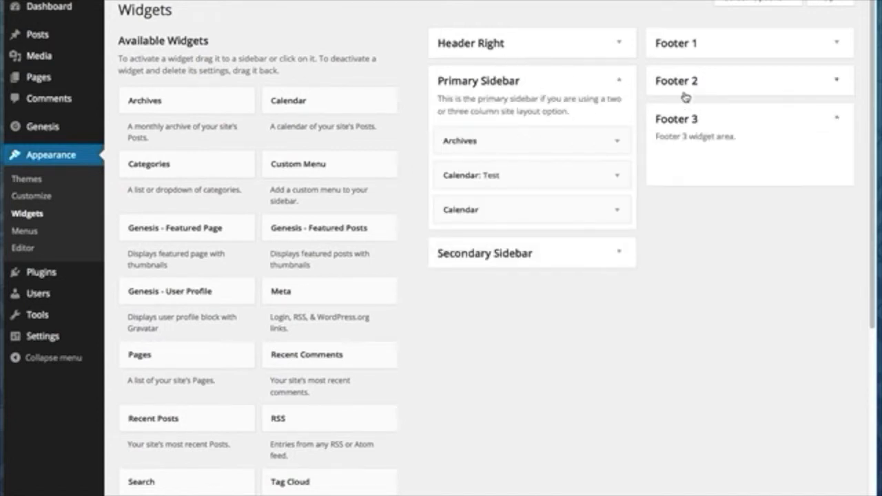
click(672, 83)
click(670, 42)
click(679, 45)
click(679, 81)
click(677, 119)
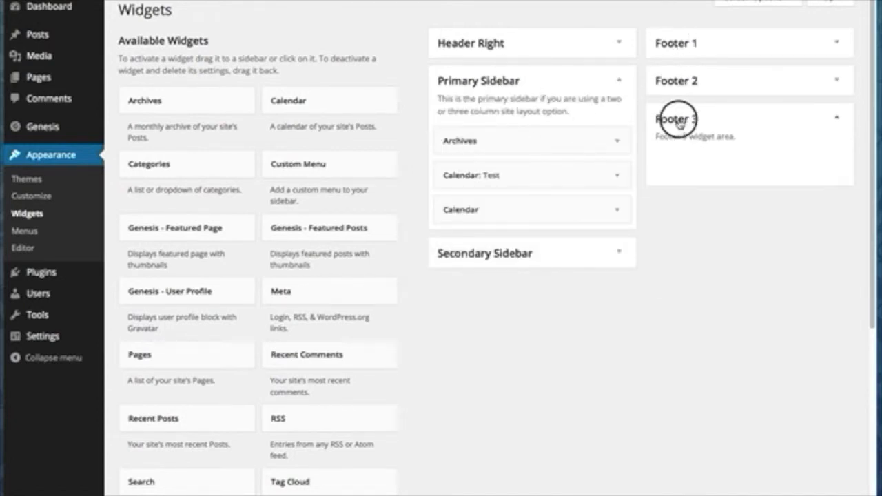
click(545, 141)
click(542, 142)
click(524, 186)
click(536, 172)
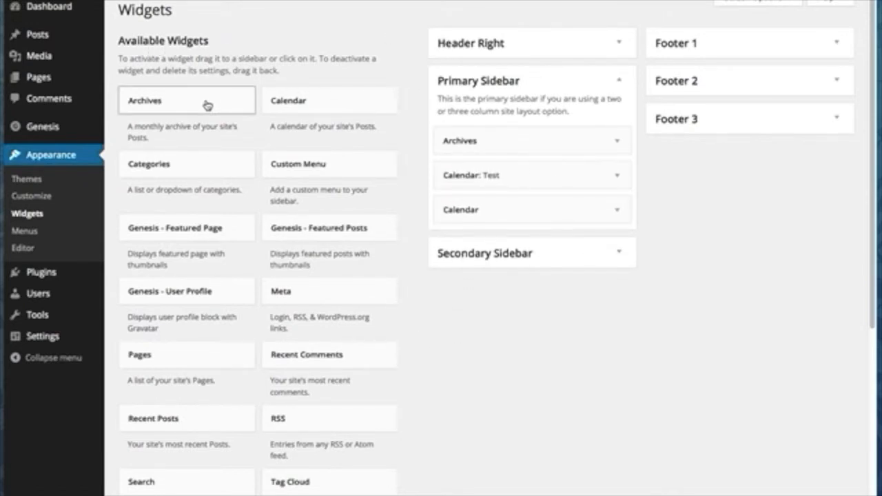
Add a second Archives widget to the Primary Sidebar by choosing that area as the widget's destination
click(158, 104)
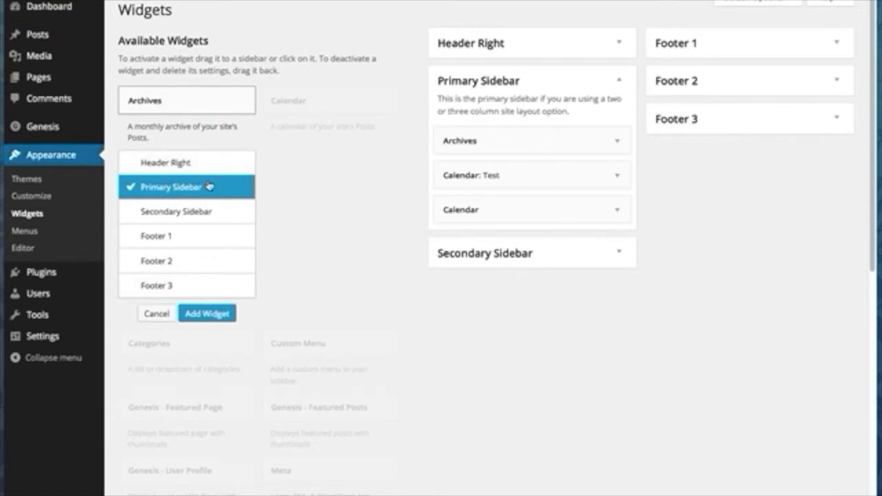
click(206, 314)
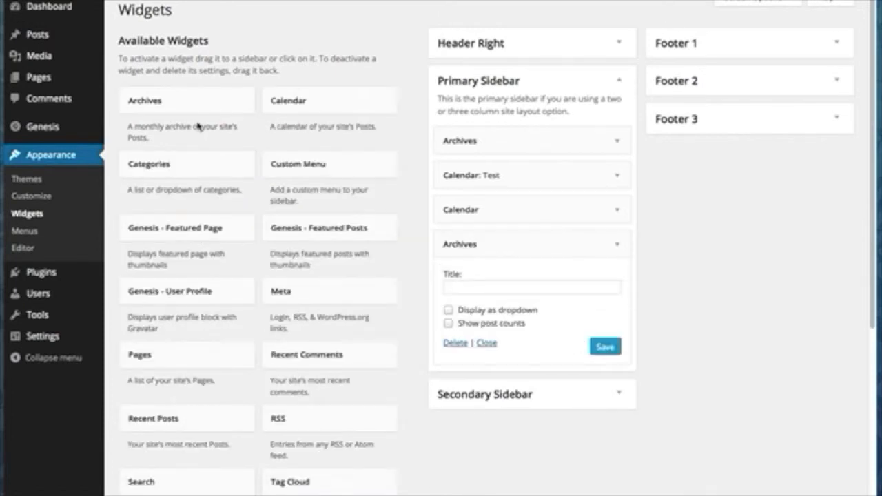
Add a Text widget to the Footer 1 area from the available widgets, and collapse Footer 1
drag(872, 120, 858, 396)
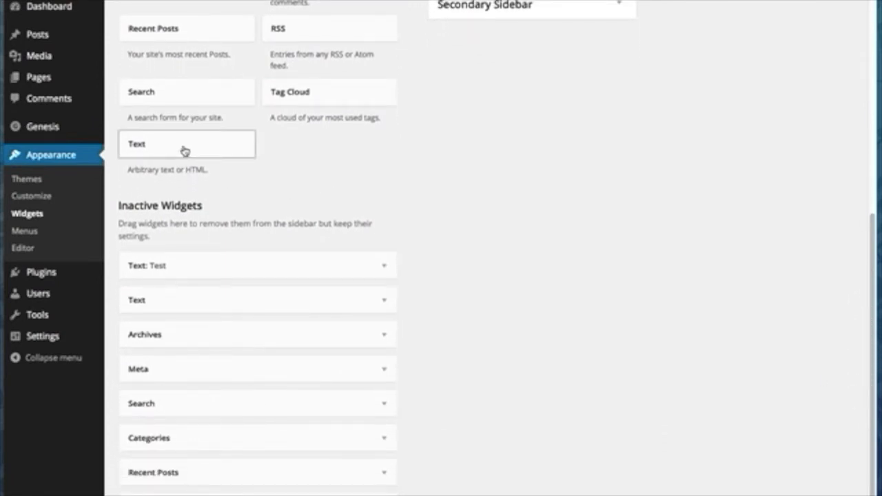
mouse_move(192, 153)
mouse_down()
mouse_move(416, 43)
mouse_move(195, 157)
mouse_up()
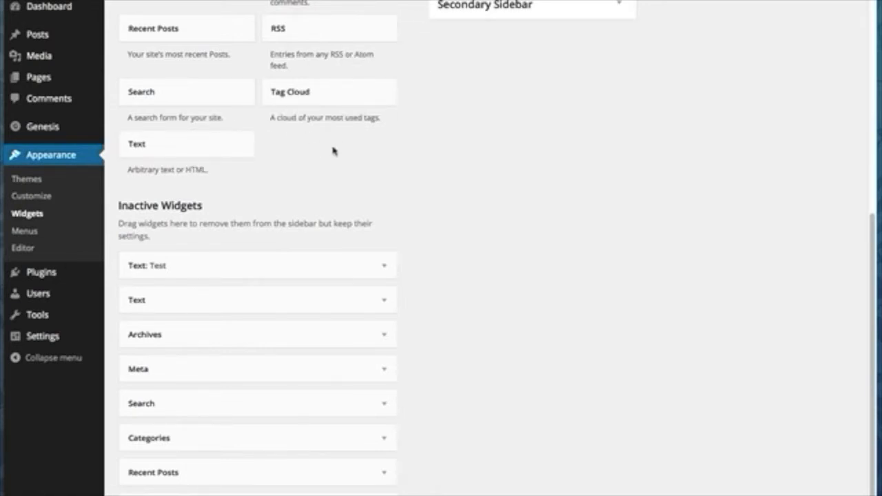
click(140, 146)
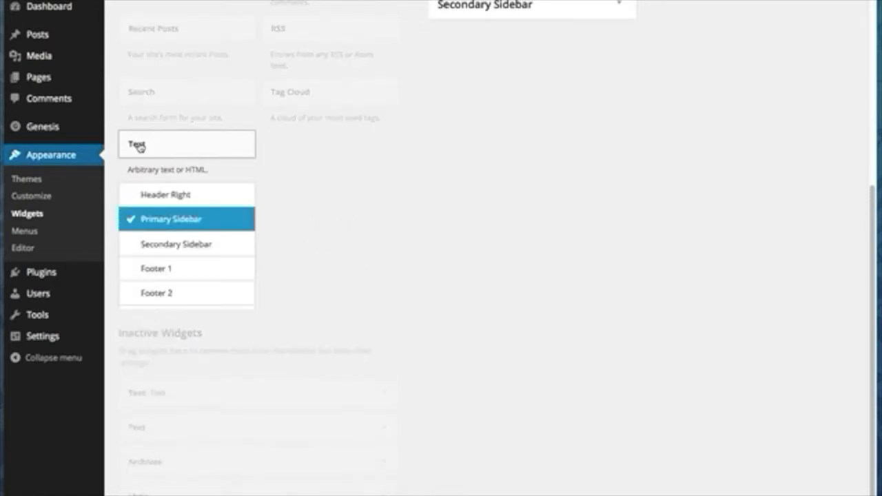
click(159, 270)
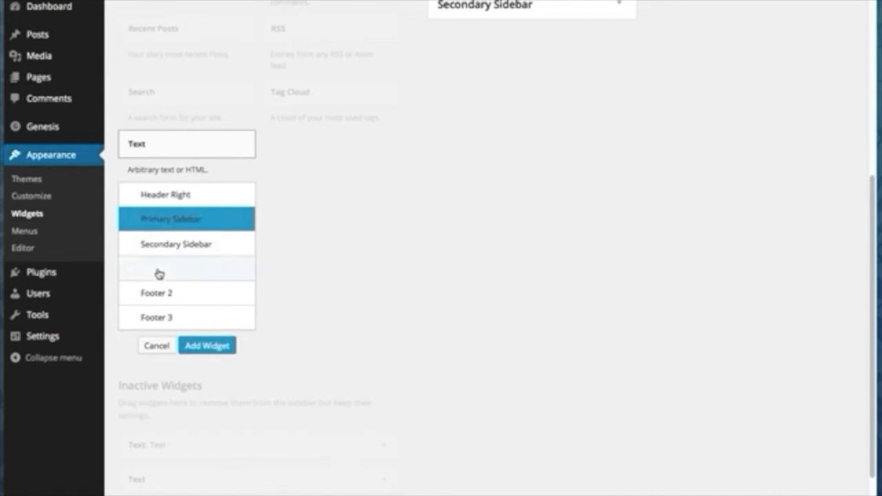
click(207, 346)
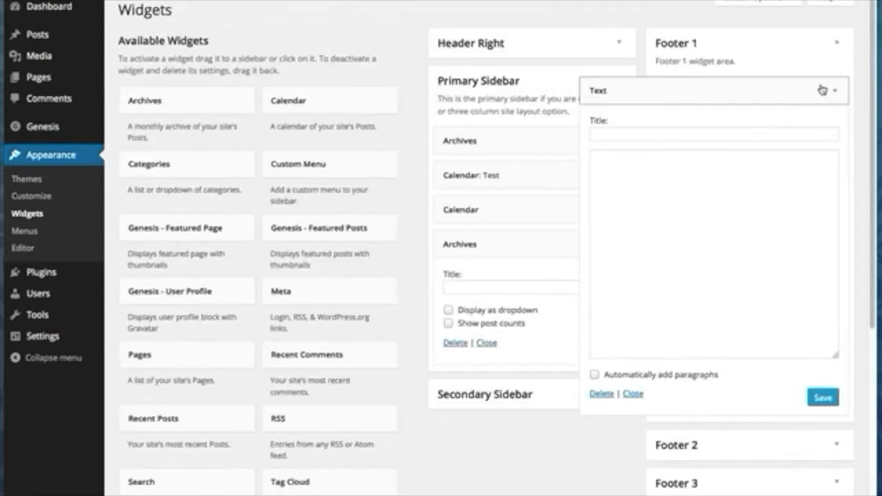
click(835, 45)
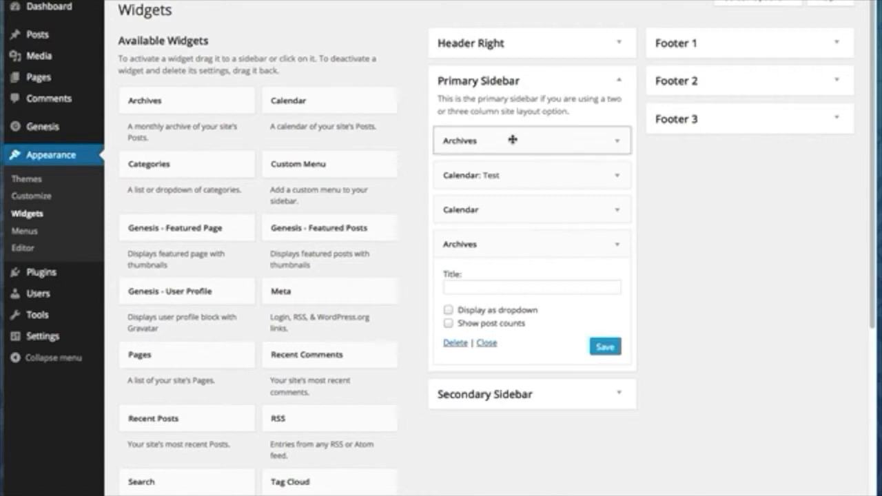
Collapse the newly added Archives widget and move it directly below the first Archives widget in the Primary Sidebar
click(617, 245)
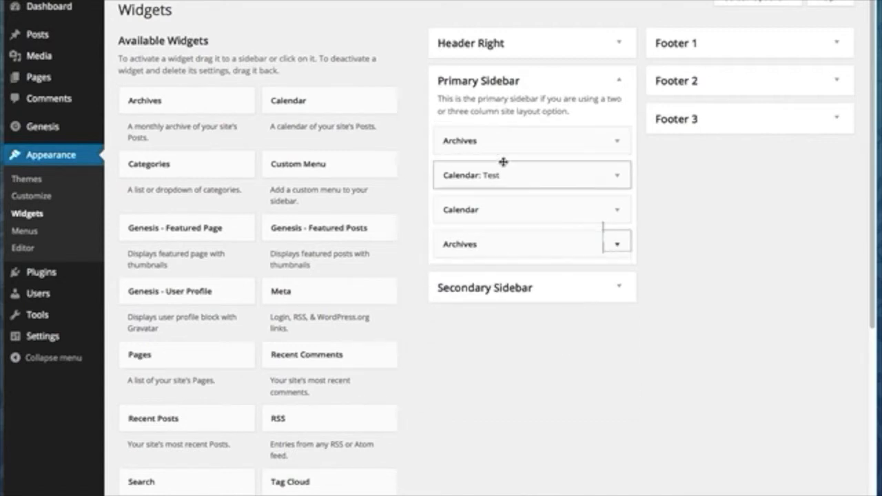
drag(502, 246, 505, 171)
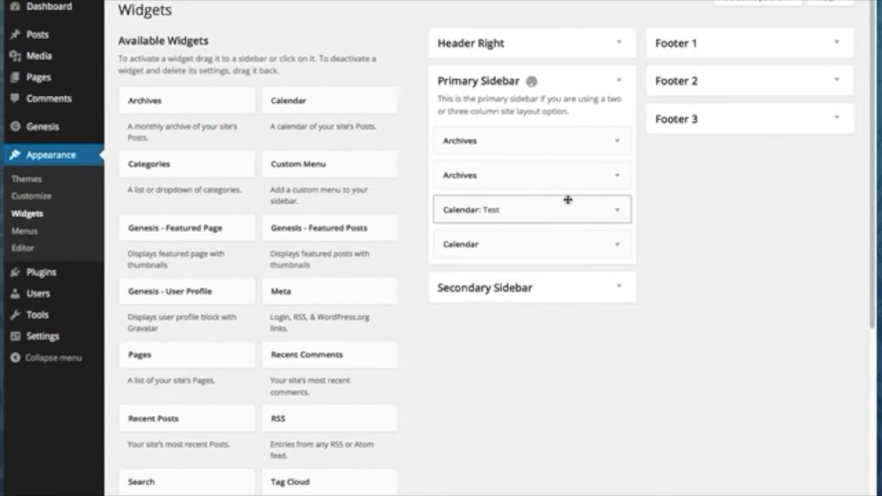
Reorder the Primary Sidebar widgets as untitled Calendar, dropdown Archives, "Test" Calendar, and the second Archives
click(609, 246)
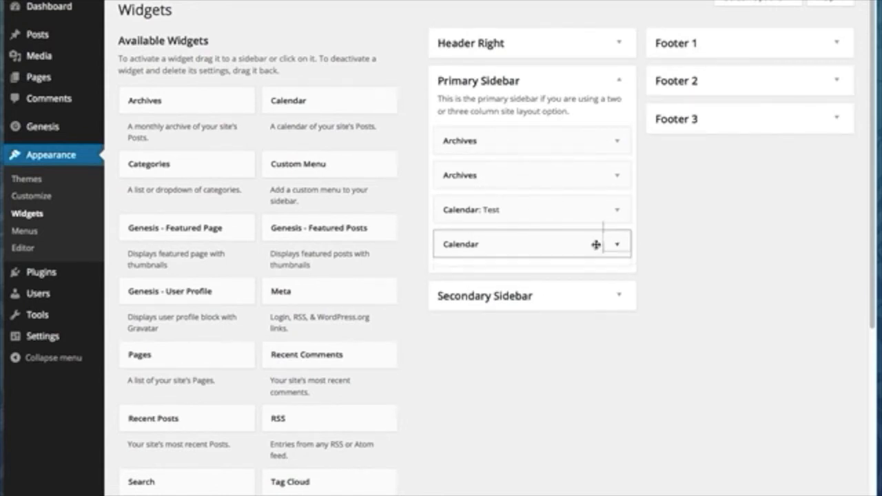
click(533, 209)
click(517, 175)
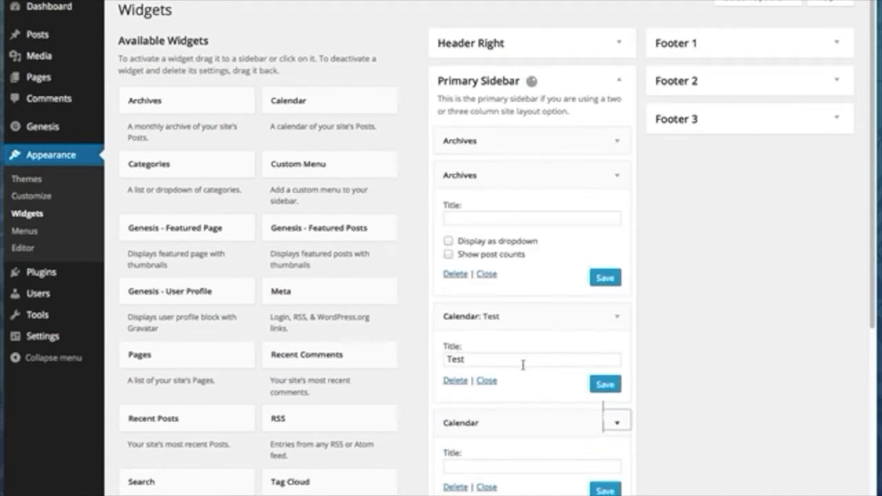
drag(512, 181, 510, 279)
drag(516, 321, 524, 142)
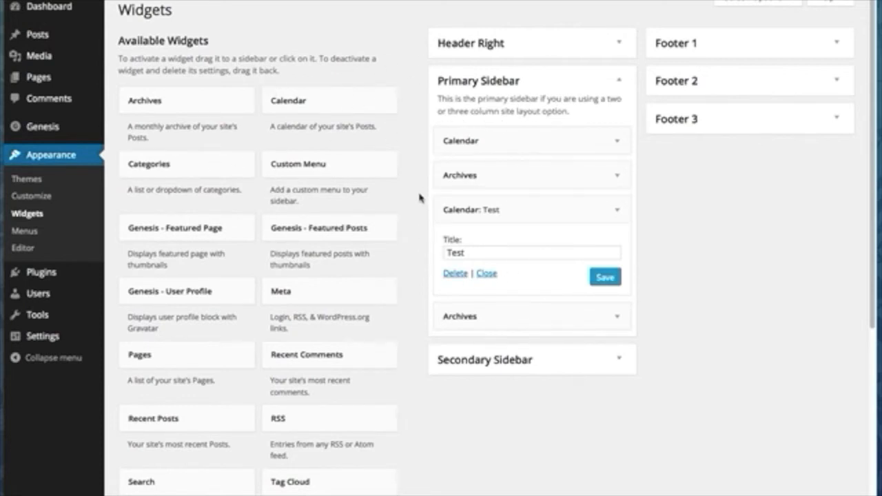
View the widget areas offered as destinations for a Calendar widget, and close the list without adding one
click(290, 104)
click(299, 102)
click(302, 100)
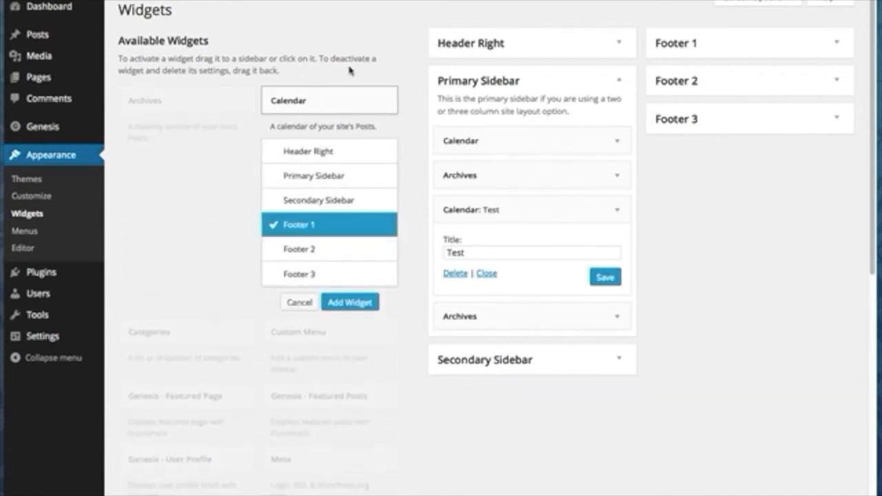
click(290, 105)
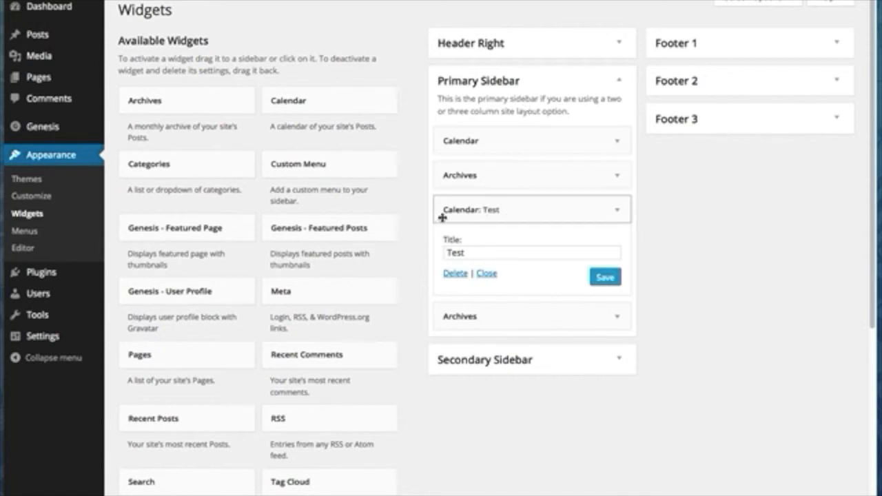
Empty the Primary Sidebar: delete the dropdown Archives and "Test" Calendar widgets, and return the remaining Archives and Calendar to the available widgets
click(455, 173)
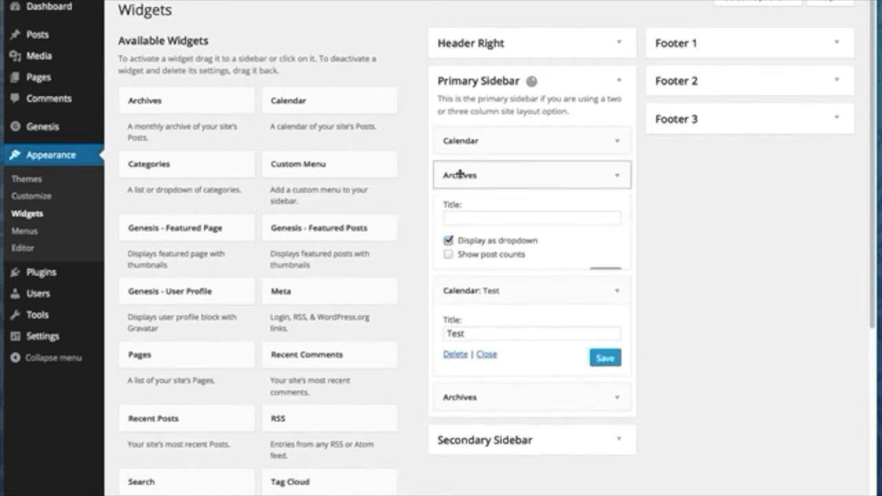
click(451, 276)
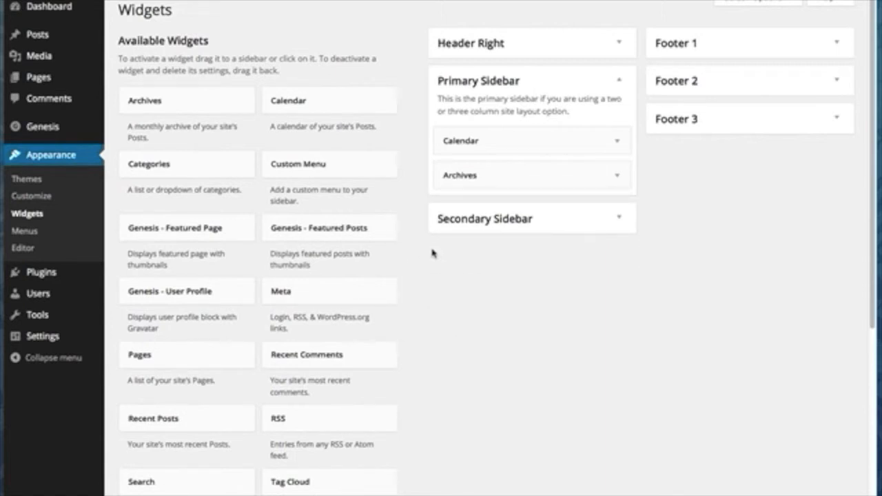
drag(514, 178, 295, 204)
drag(474, 147, 304, 135)
drag(283, 246, 506, 154)
drag(611, 148, 254, 259)
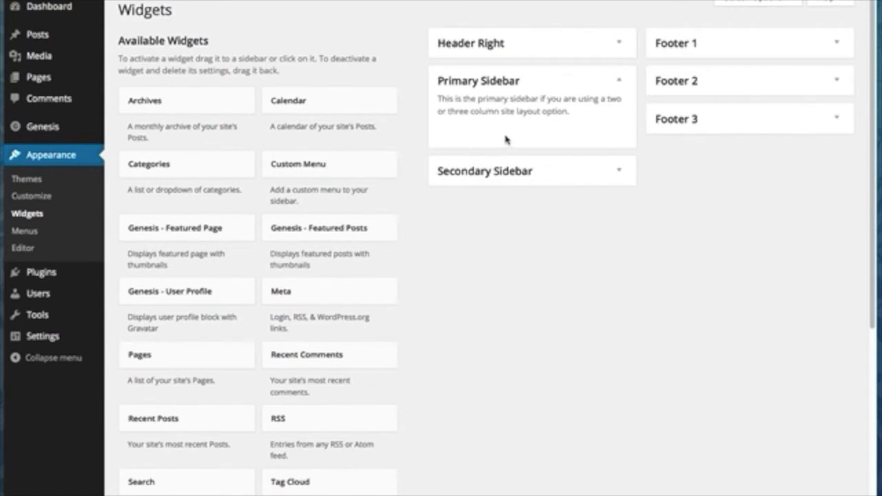
Add a Meta widget to the Primary Sidebar, collapse it, and add a Text widget above it
drag(307, 293, 492, 124)
click(617, 140)
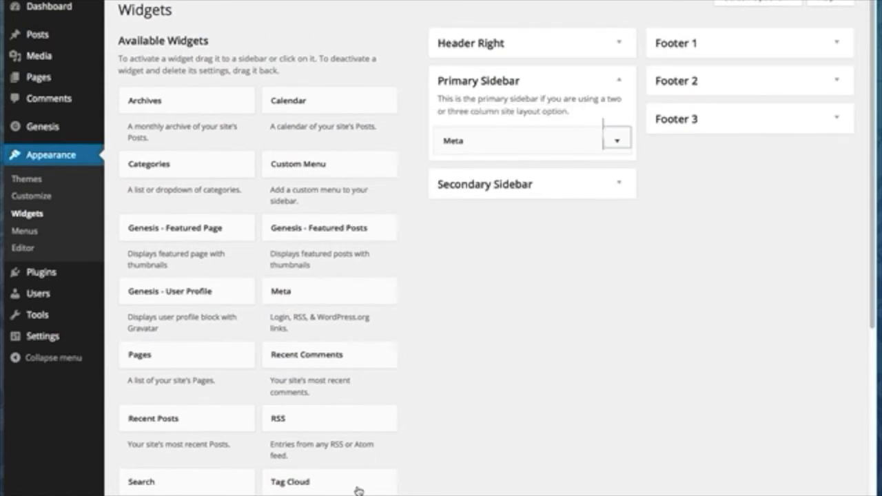
drag(186, 493, 518, 114)
Title the new Text widget "Test", enter "Test." as its content, save it, and collapse it
click(533, 181)
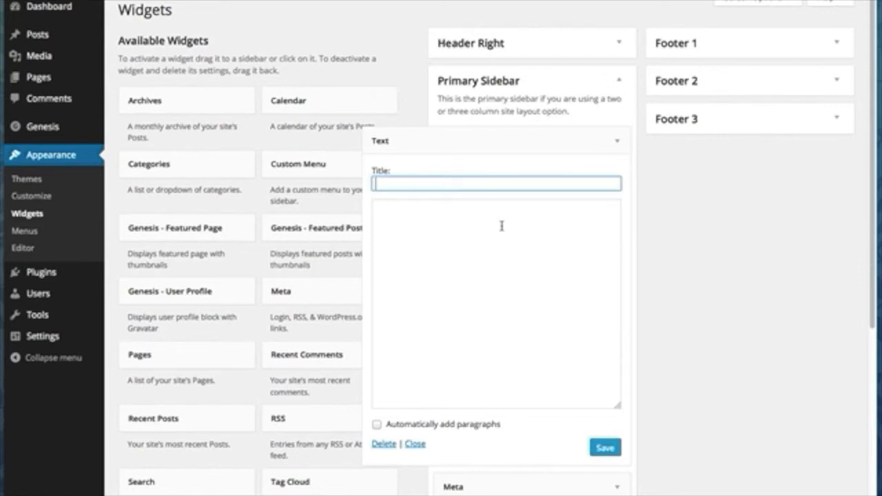
click(376, 208)
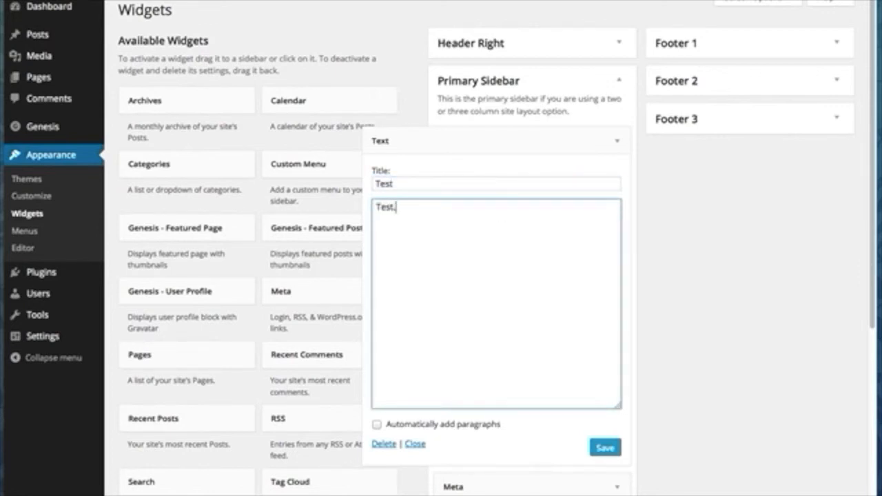
click(602, 448)
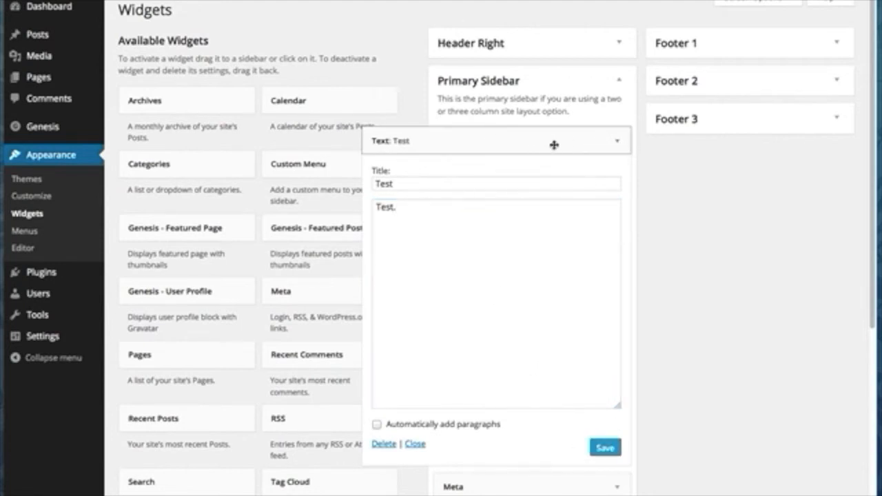
click(619, 142)
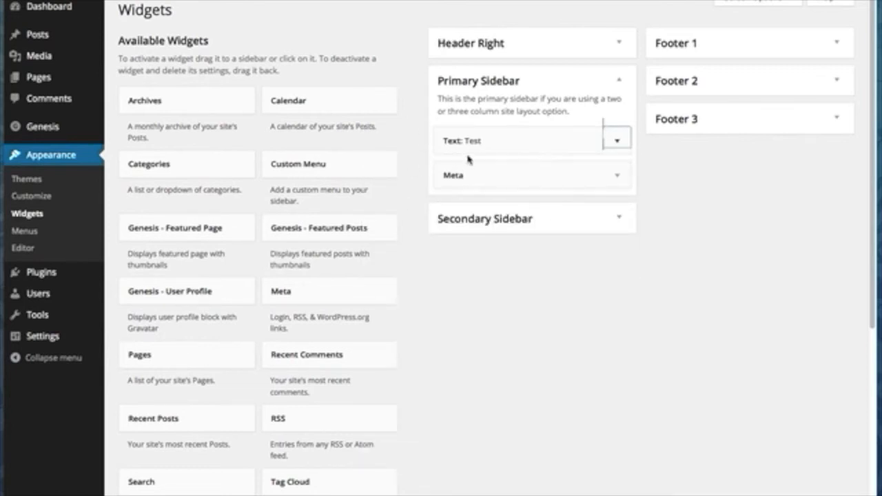
Move the "Test" Text widget from the Primary Sidebar to the top of Inactive Widgets, and check its title and content there
drag(526, 141, 441, 365)
drag(386, 494, 216, 231)
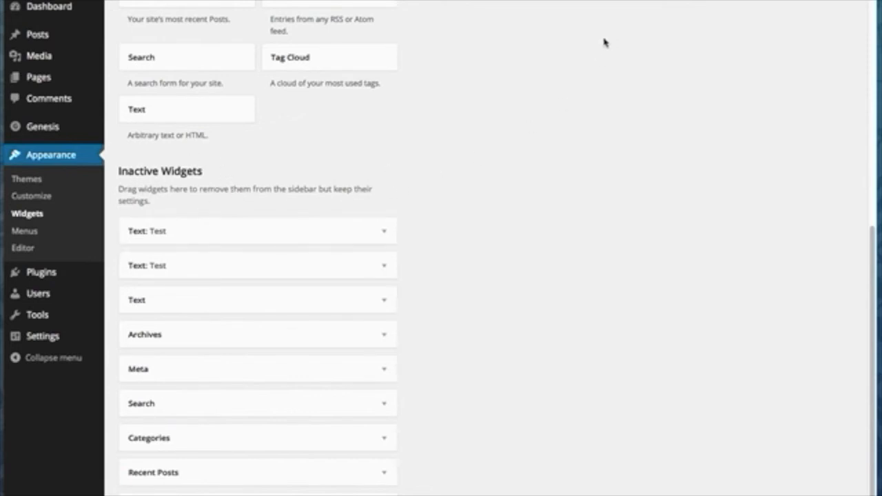
click(386, 232)
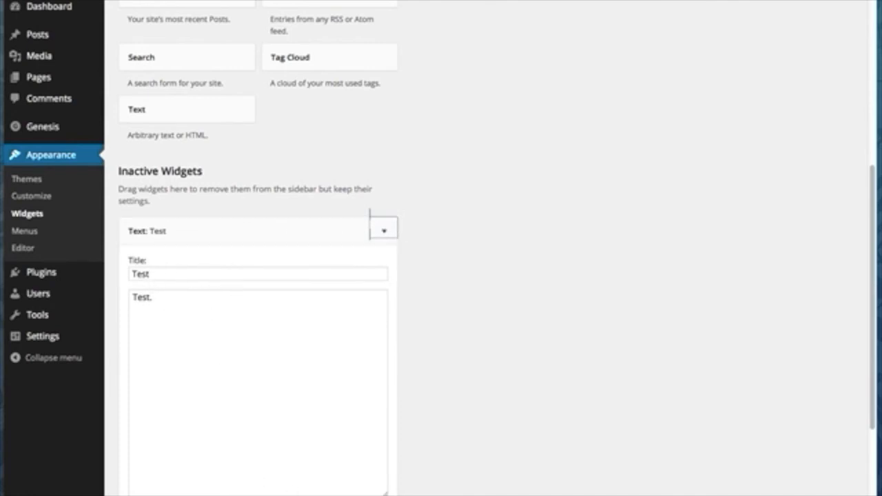
click(378, 233)
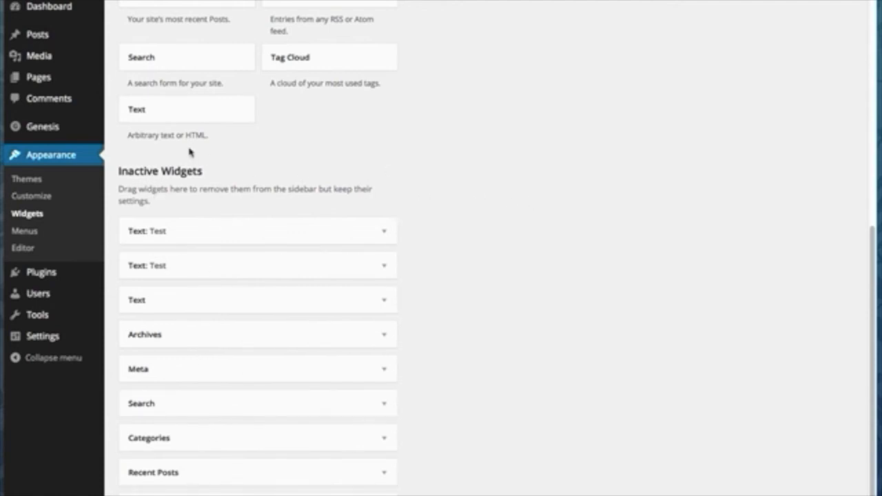
drag(867, 318, 844, 35)
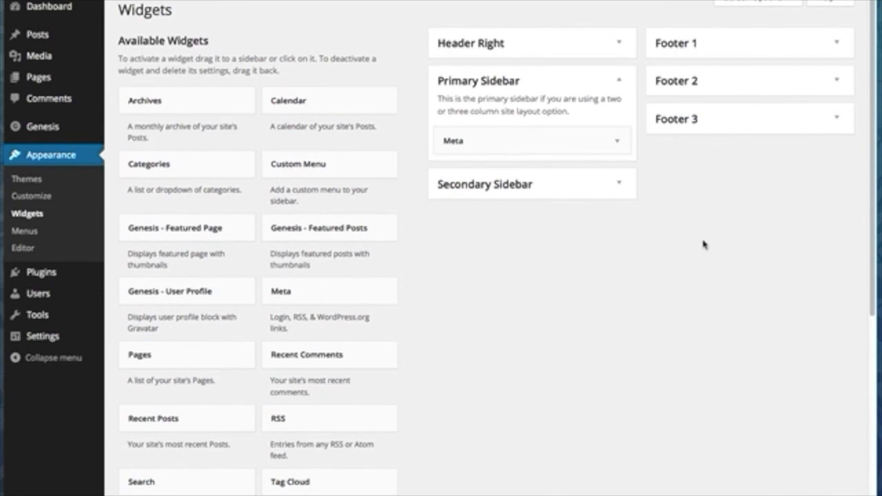